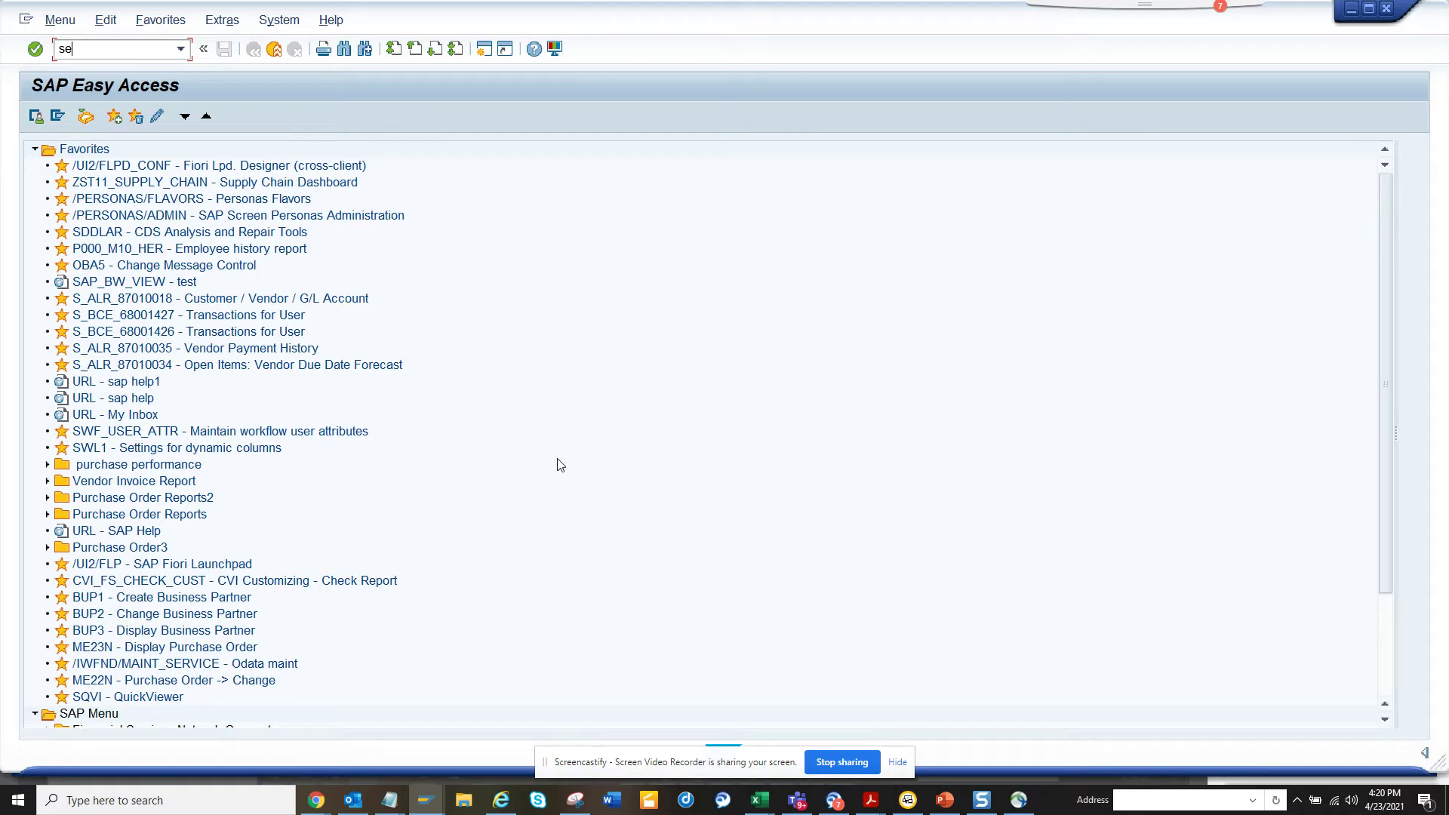
type("11")
Display data element MATNR's further characteristics: search help S_MAT1, parameter ID MAT, component MATERIAL.
key("Return")
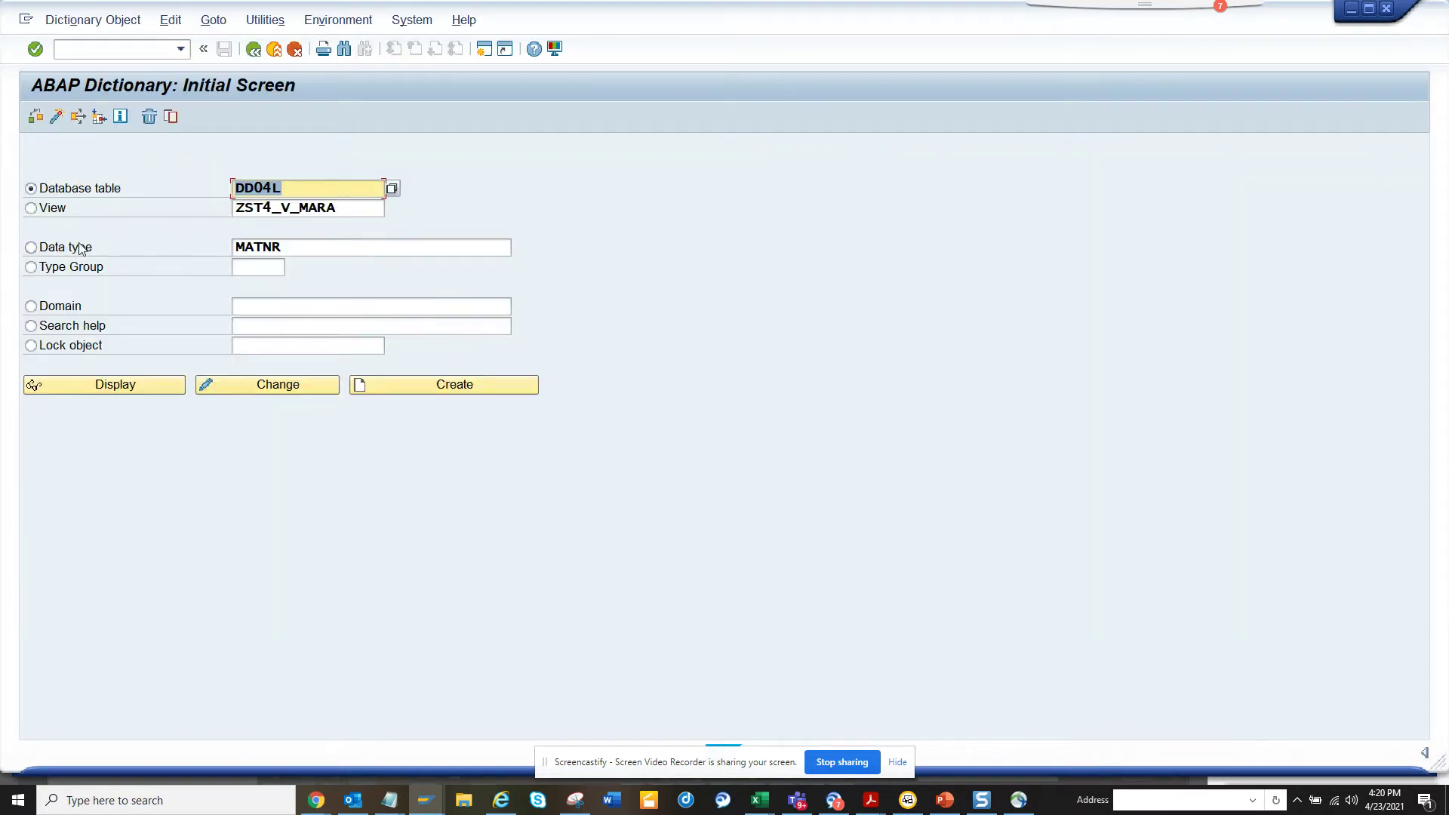
left_click(62, 248)
left_click(144, 387)
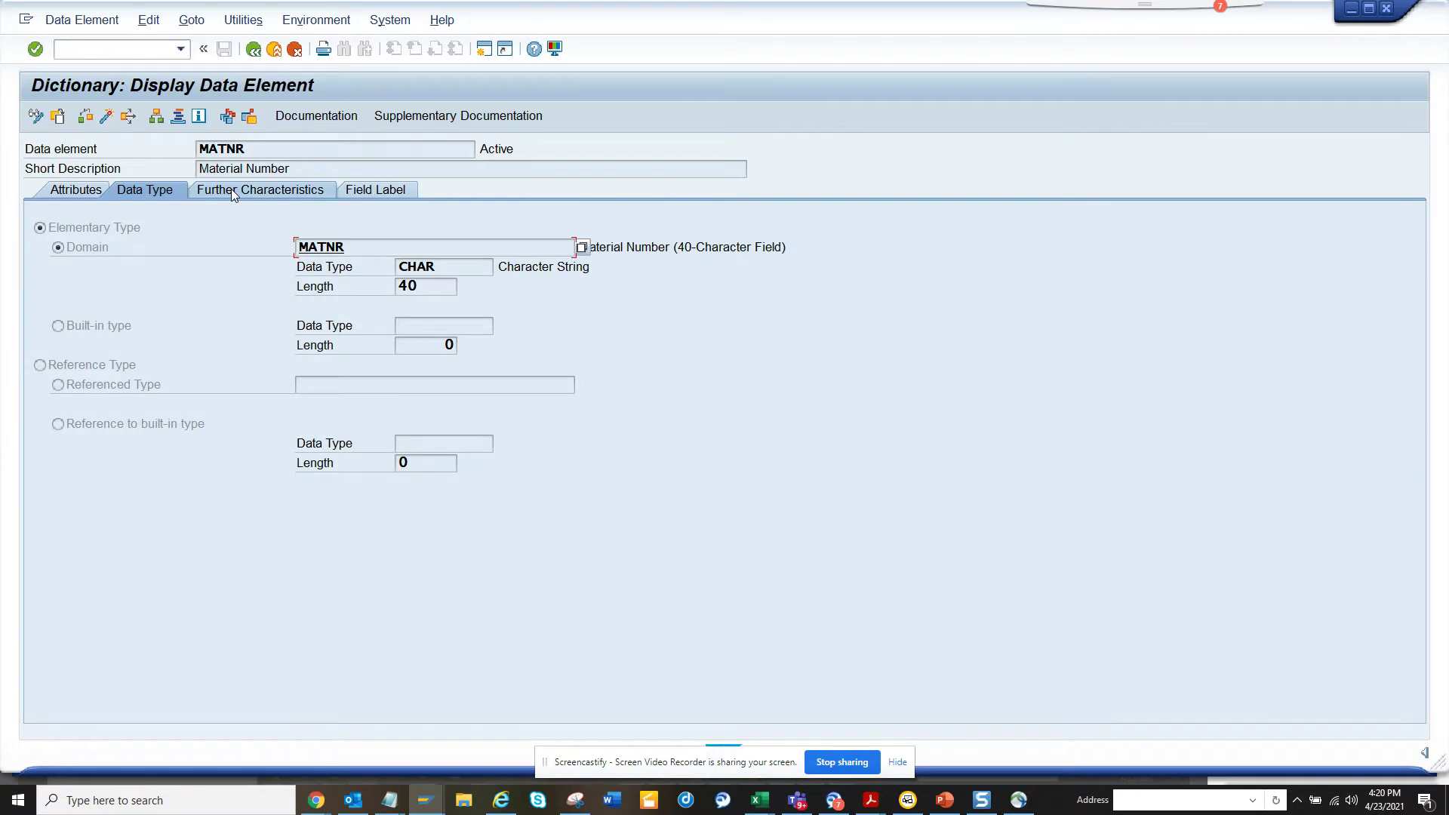
left_click(231, 188)
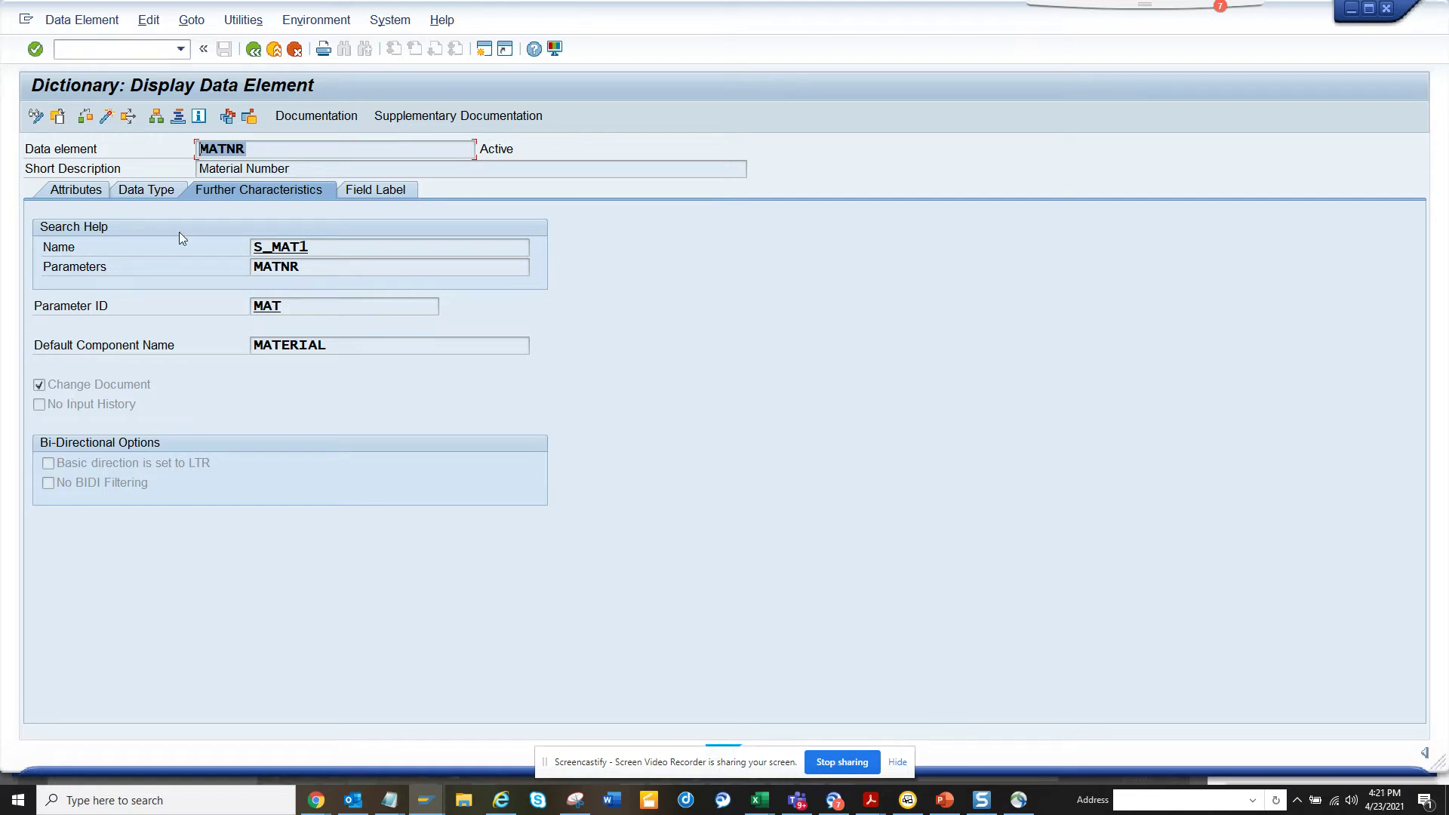
Display data element KZEAR's further characteristics (component WITHDRAWN, no search help), then start a new session.
left_click(254, 49)
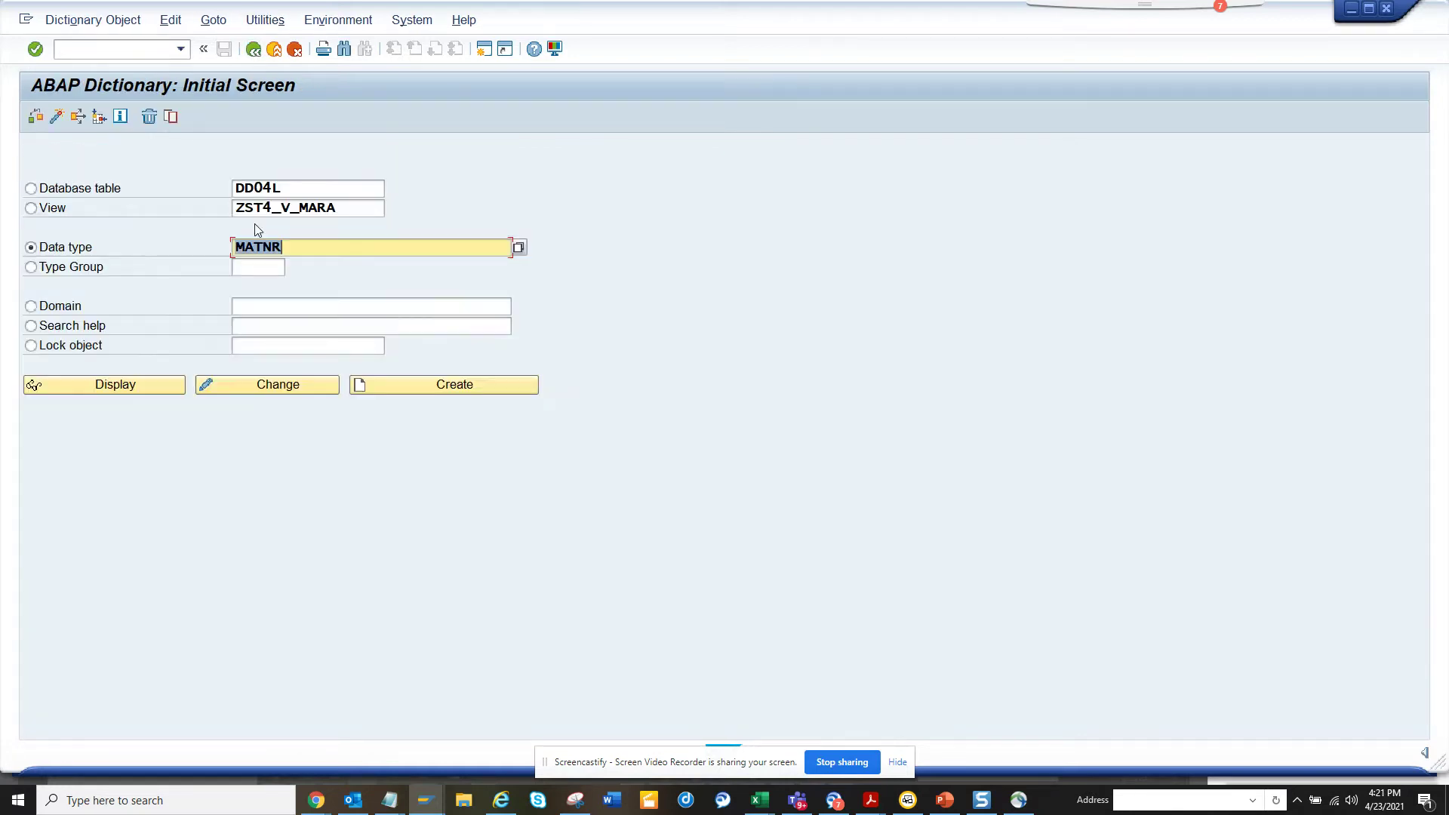
key("BackSpace")
left_click(291, 245)
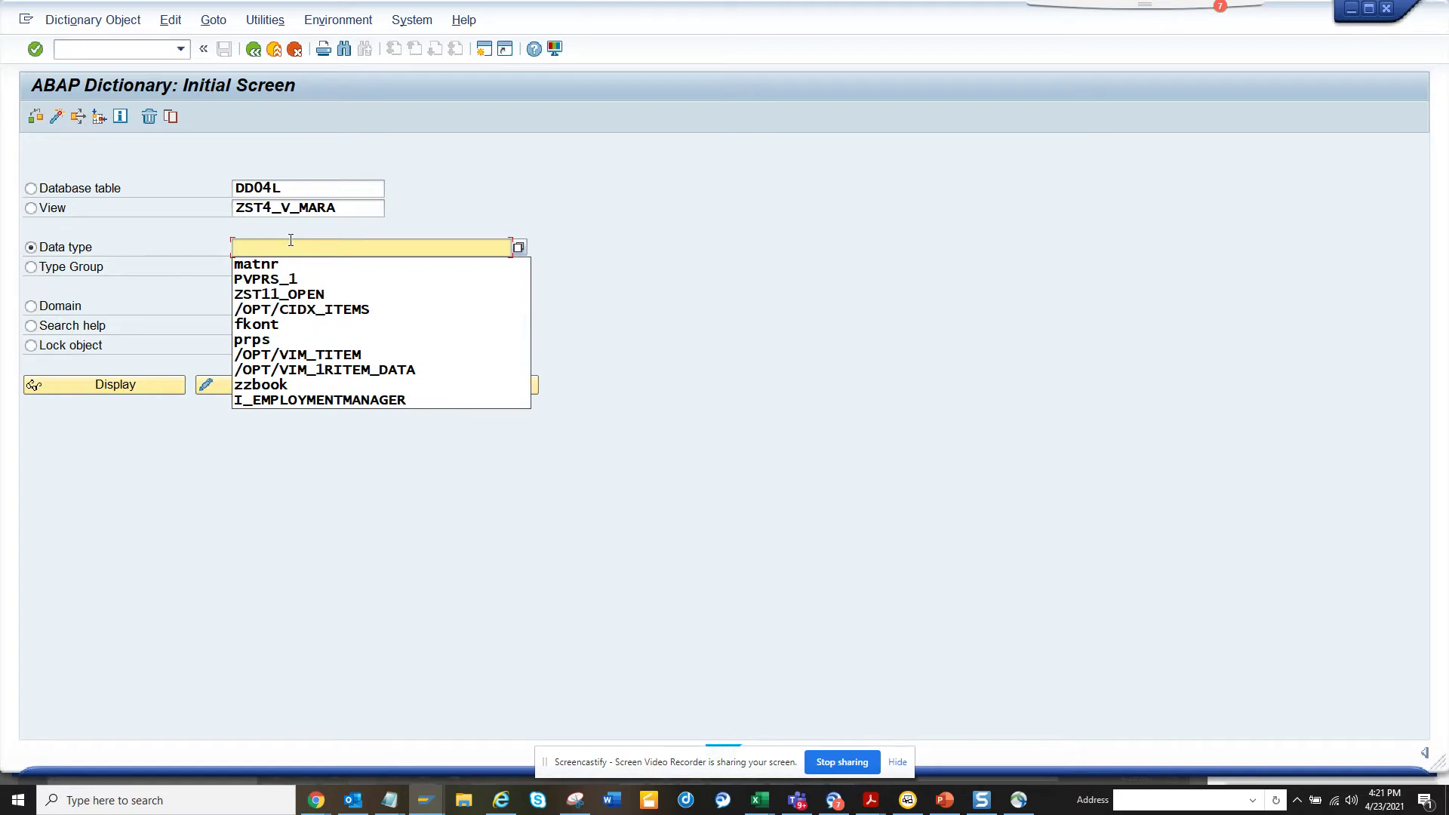
type("kz")
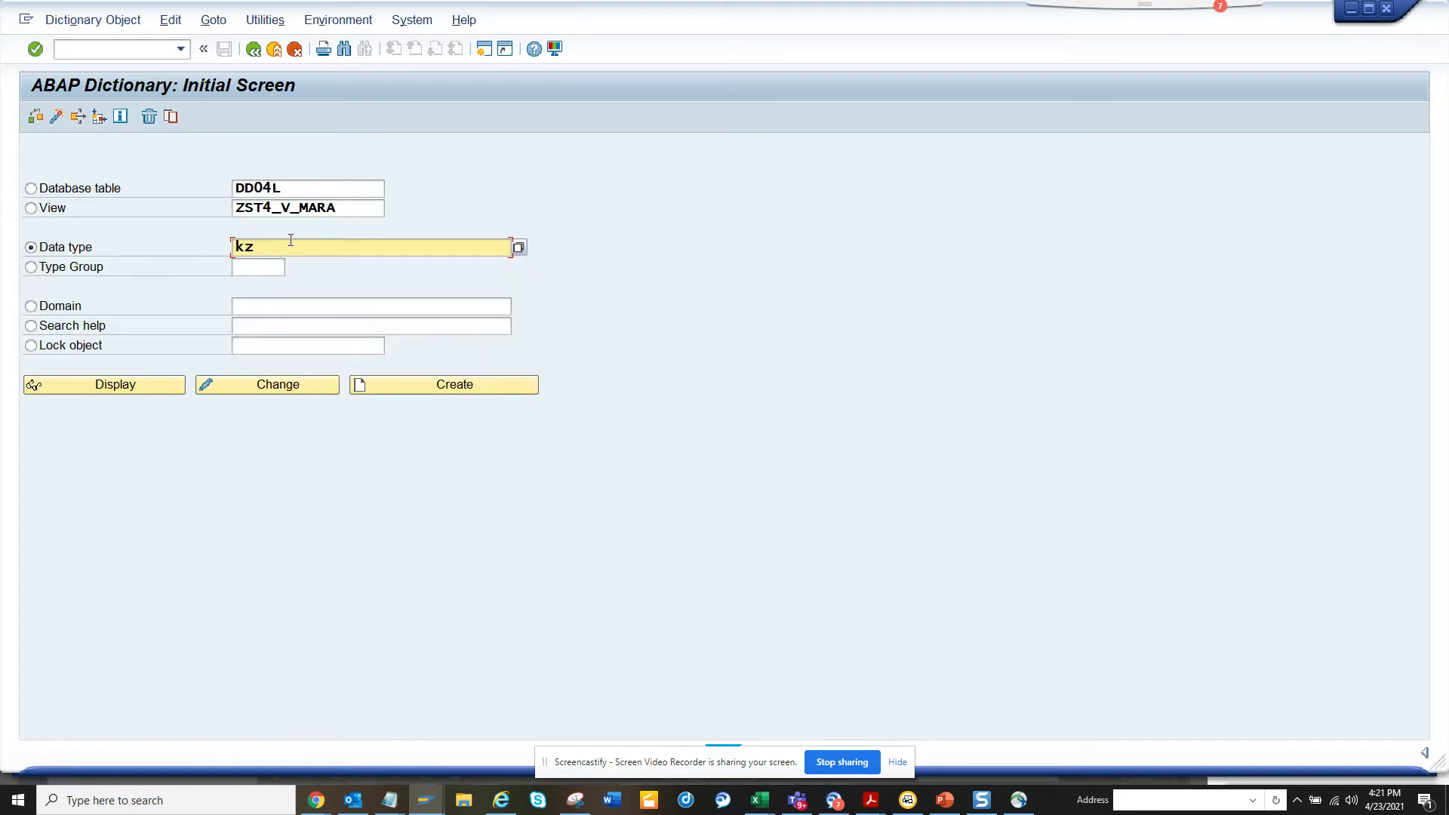
type("ear")
key("Return")
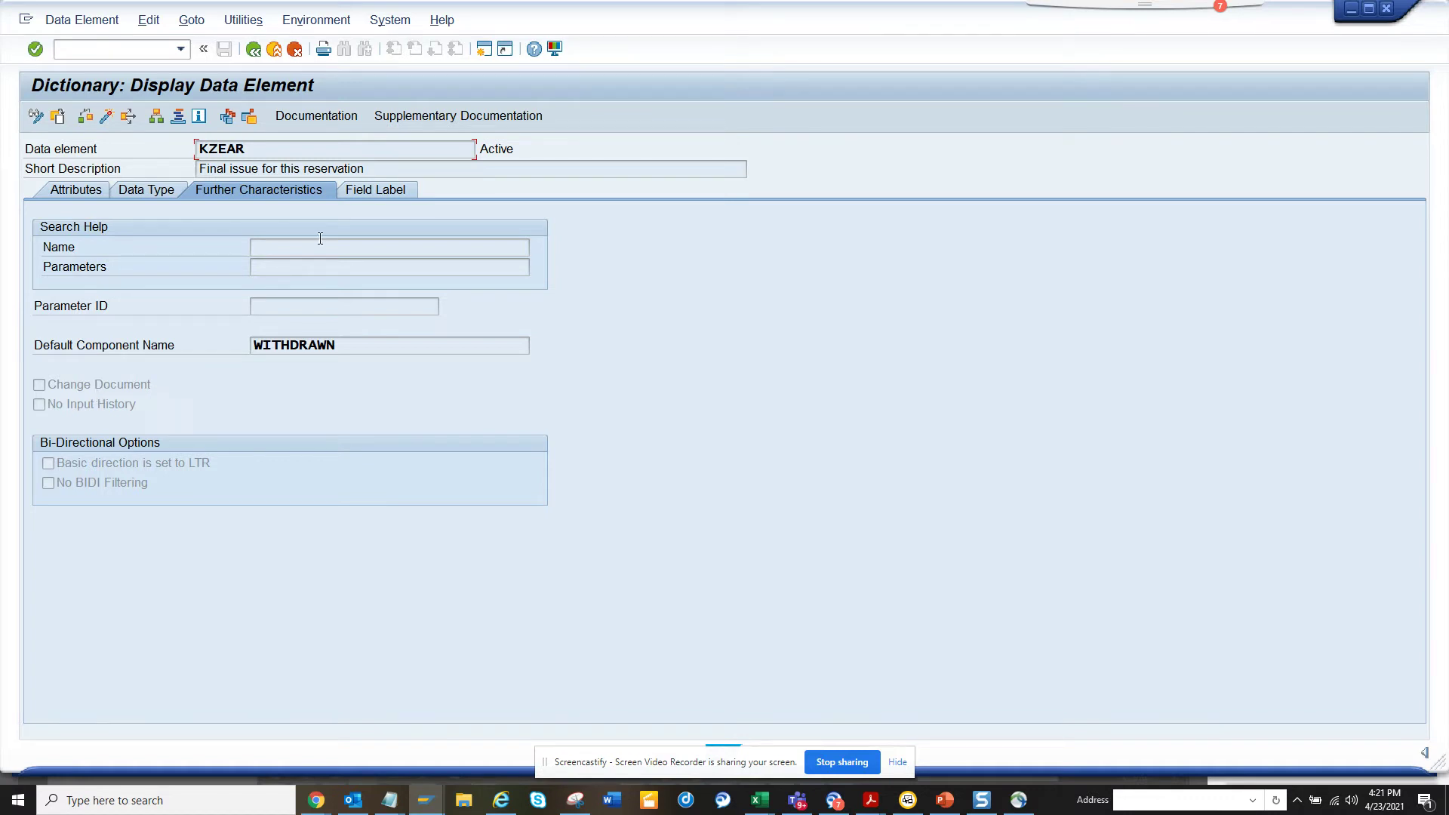
left_click(486, 52)
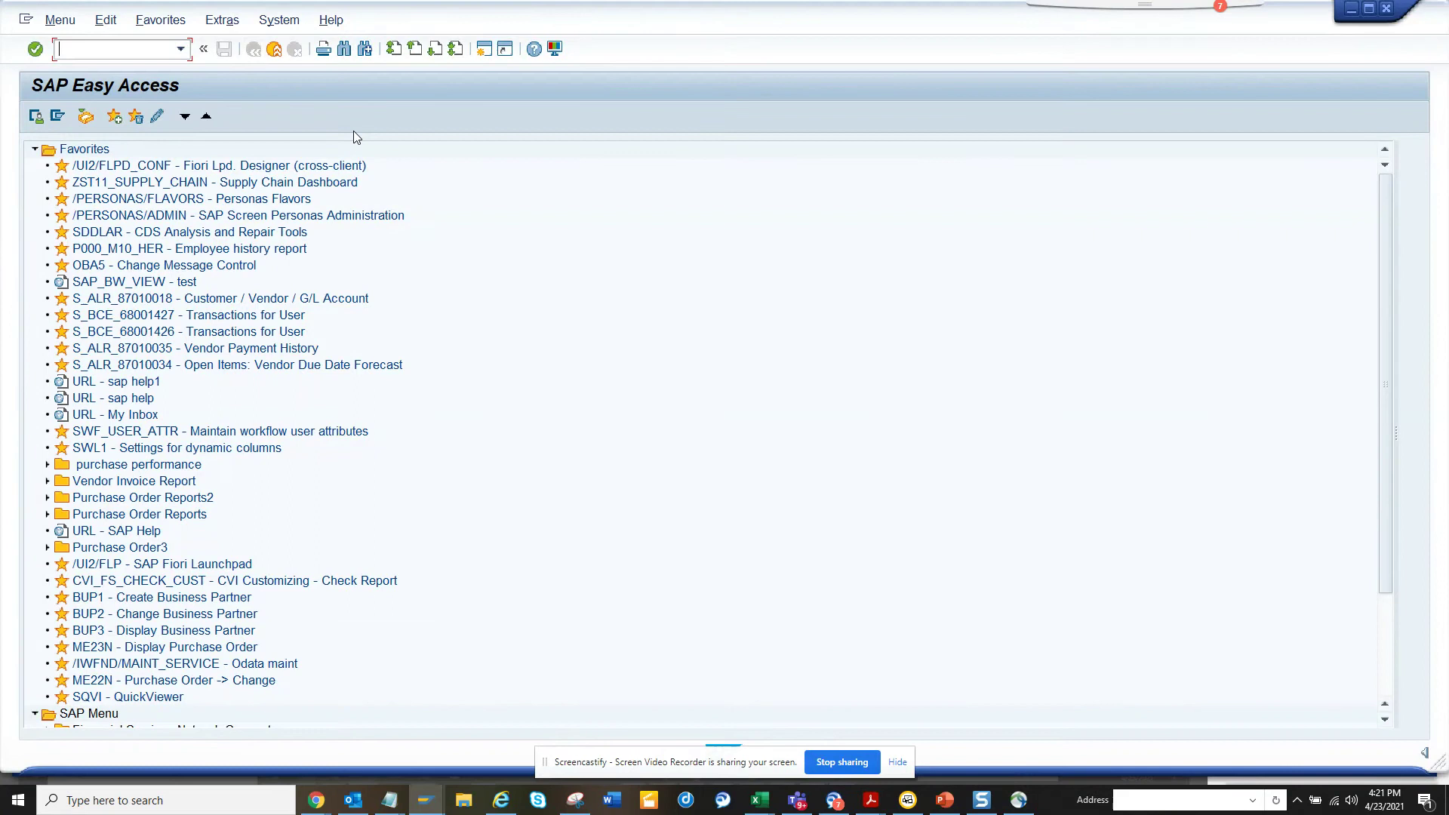
type("s")
type("e16")
Run SE16 on DD04L for ROLLNAME matnr and confirm memory ID MAT and LOGFLAG X.
key("Return")
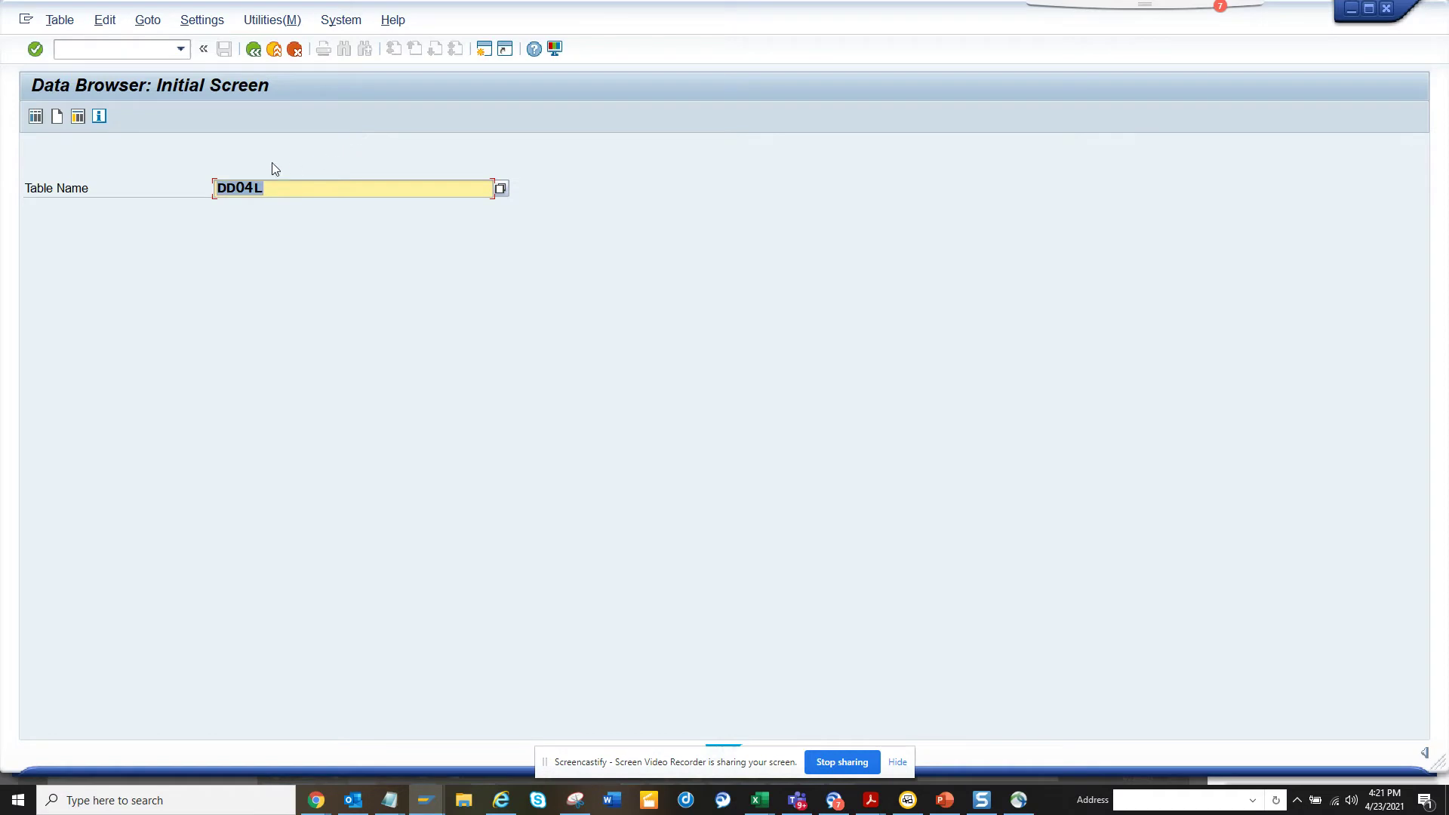
key("Return")
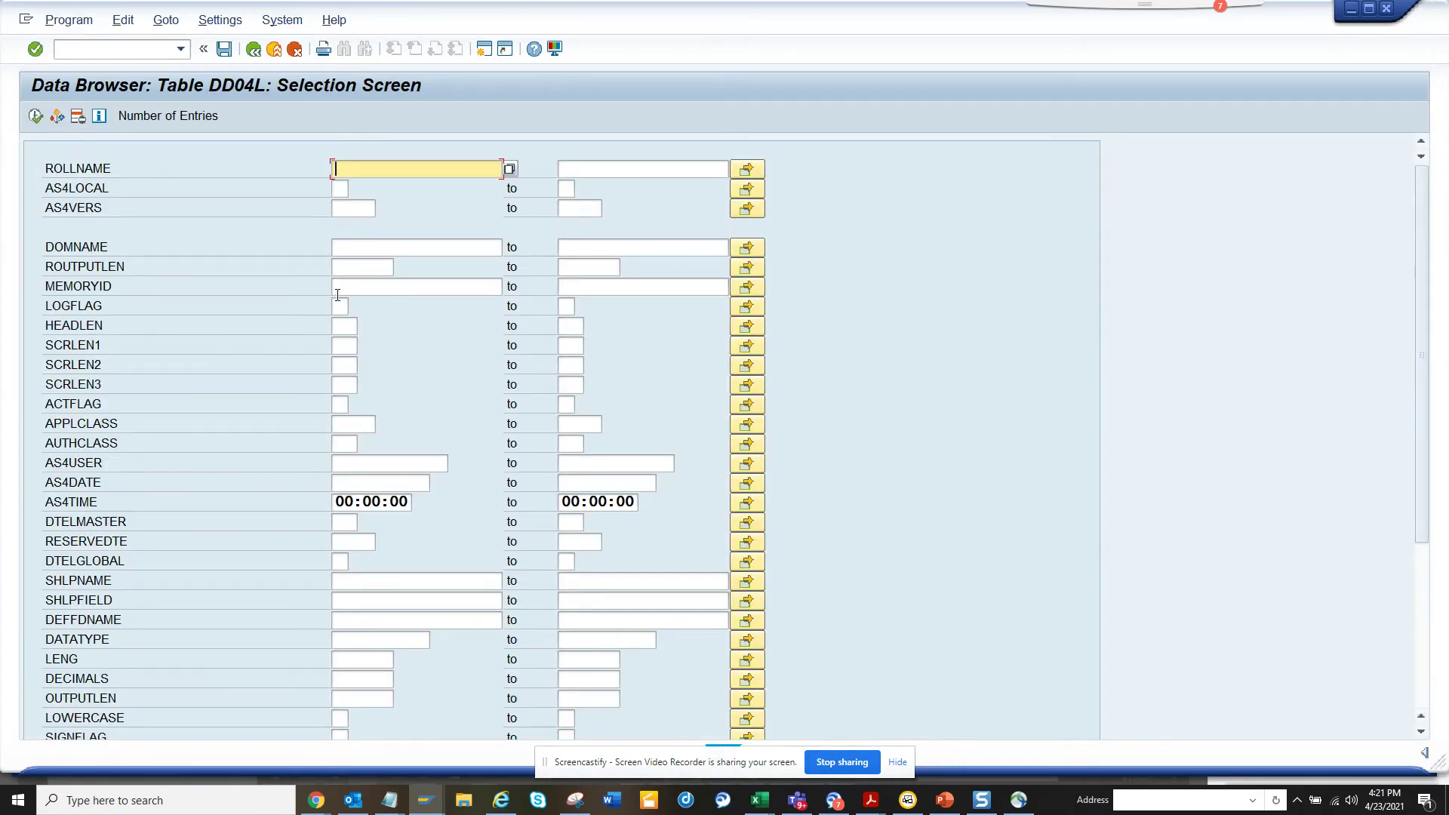
type("m")
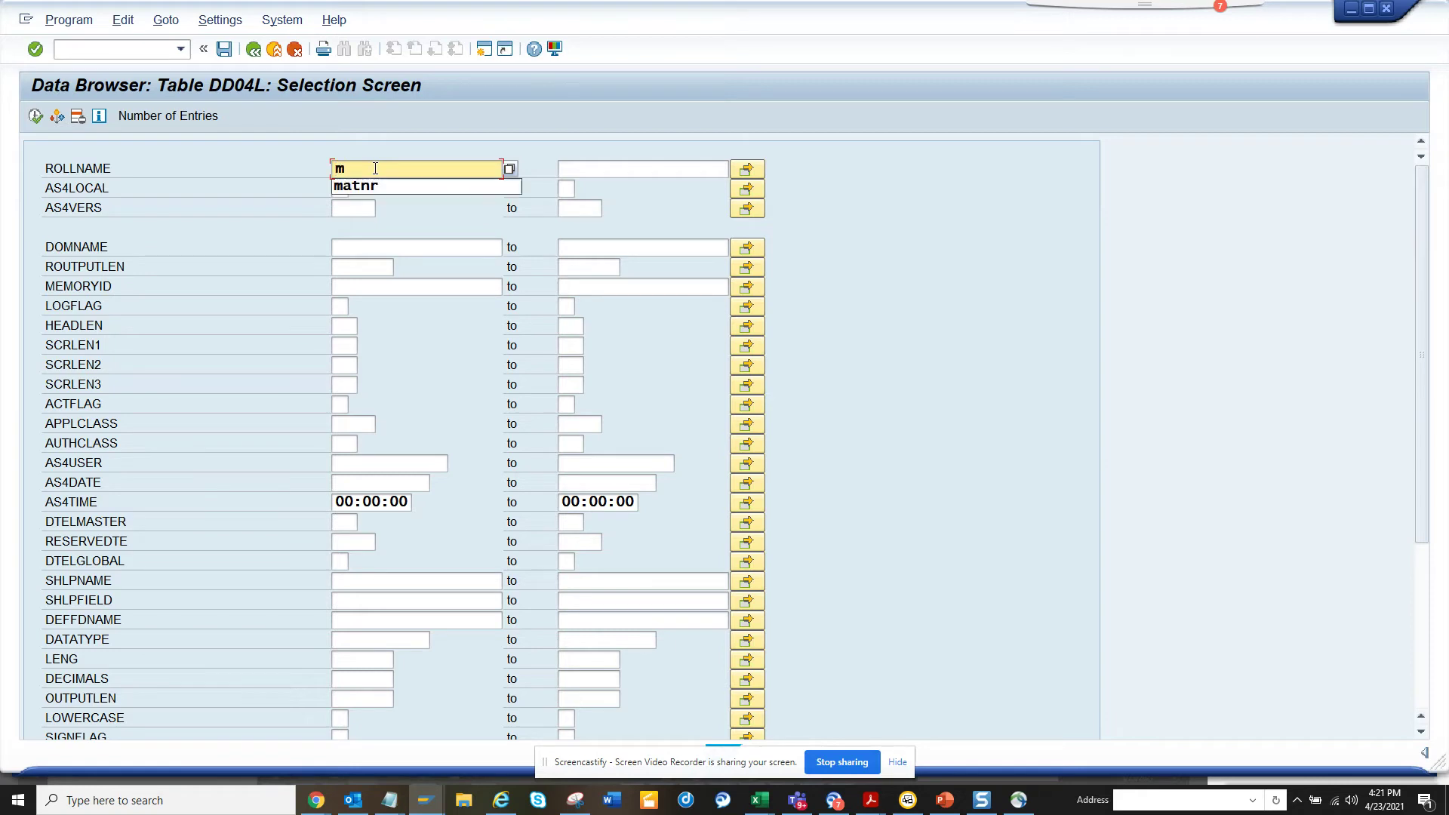
type("atnr")
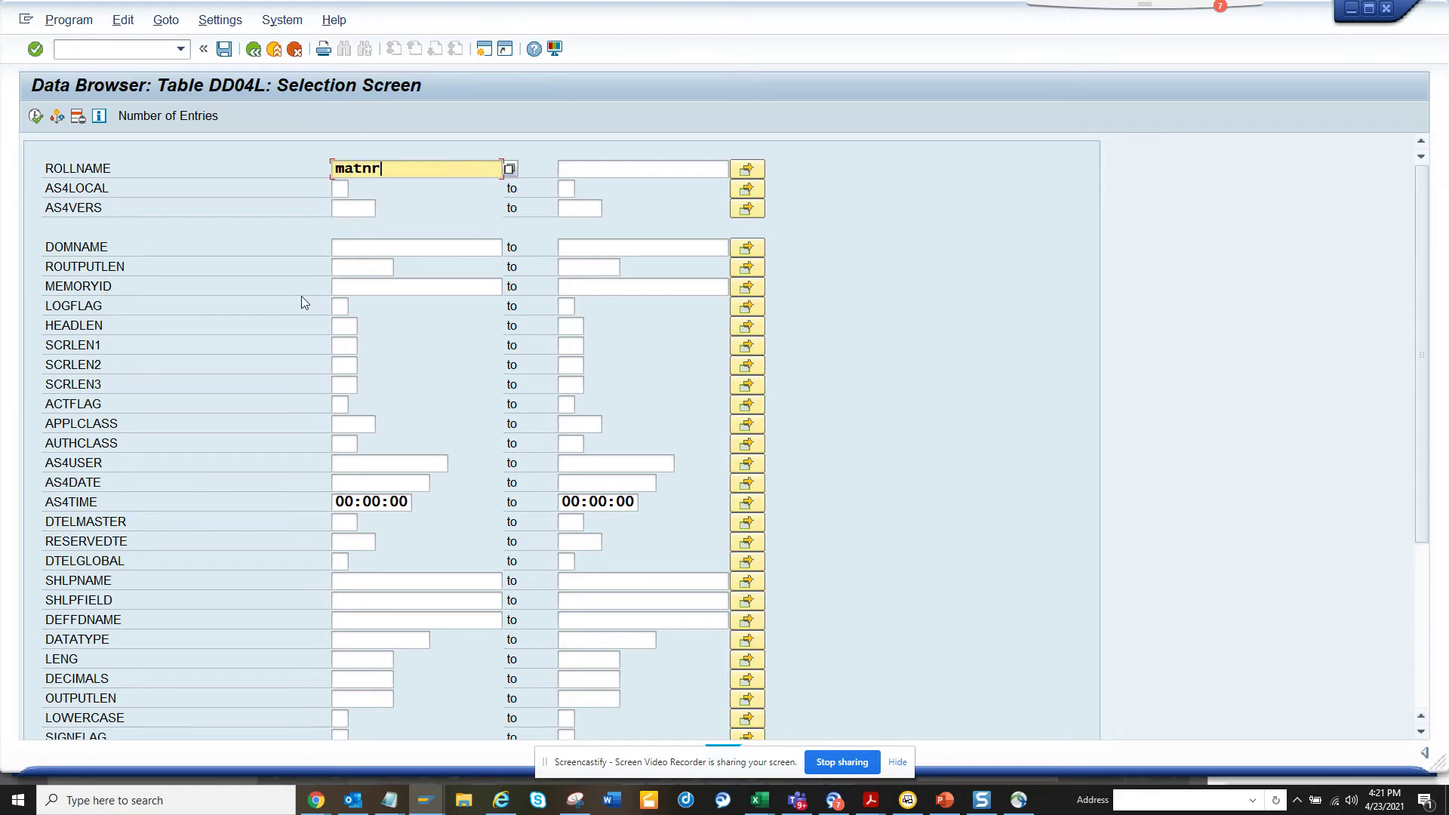
left_click(340, 306)
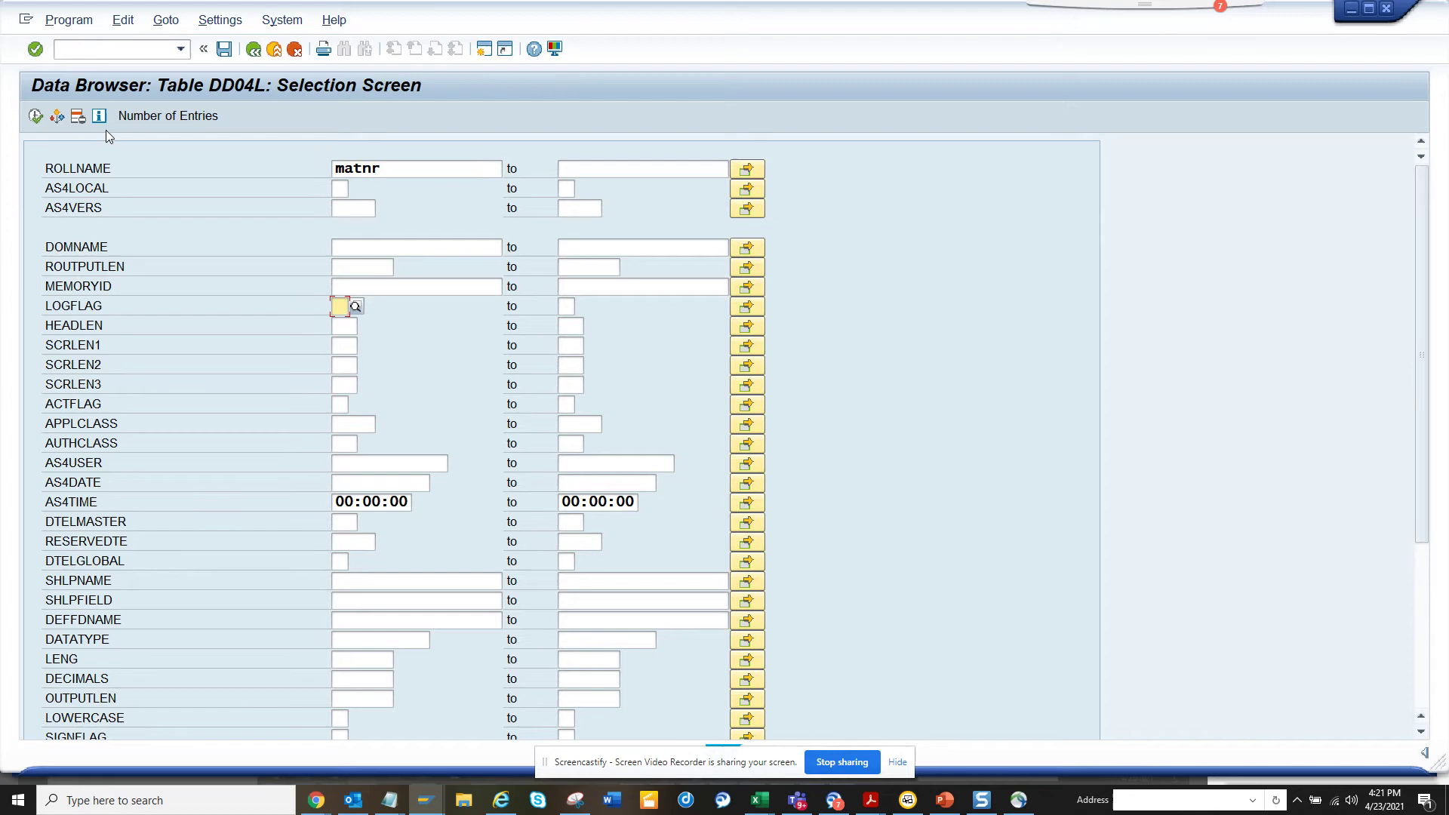
left_click(35, 115)
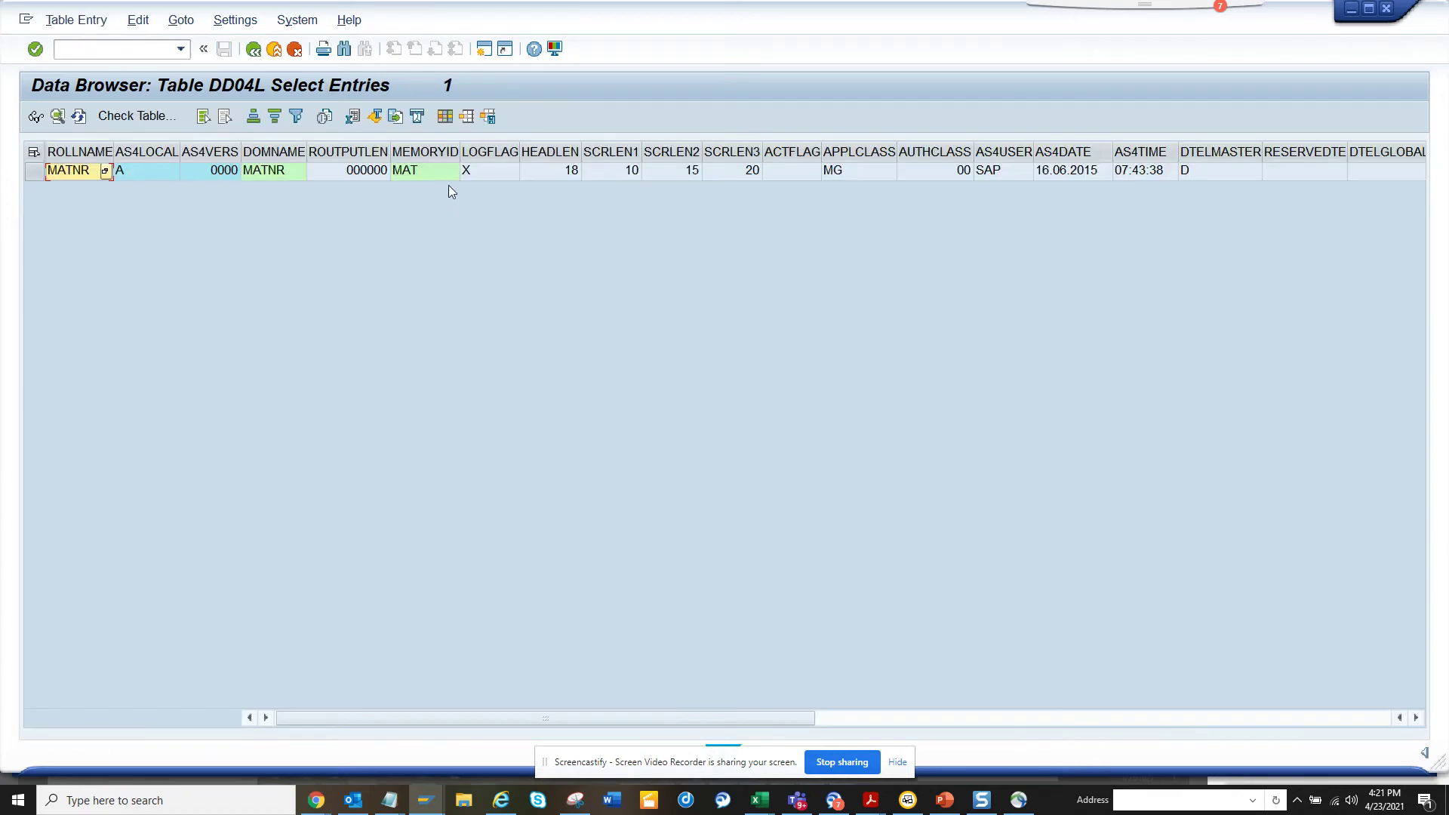
left_click(480, 172)
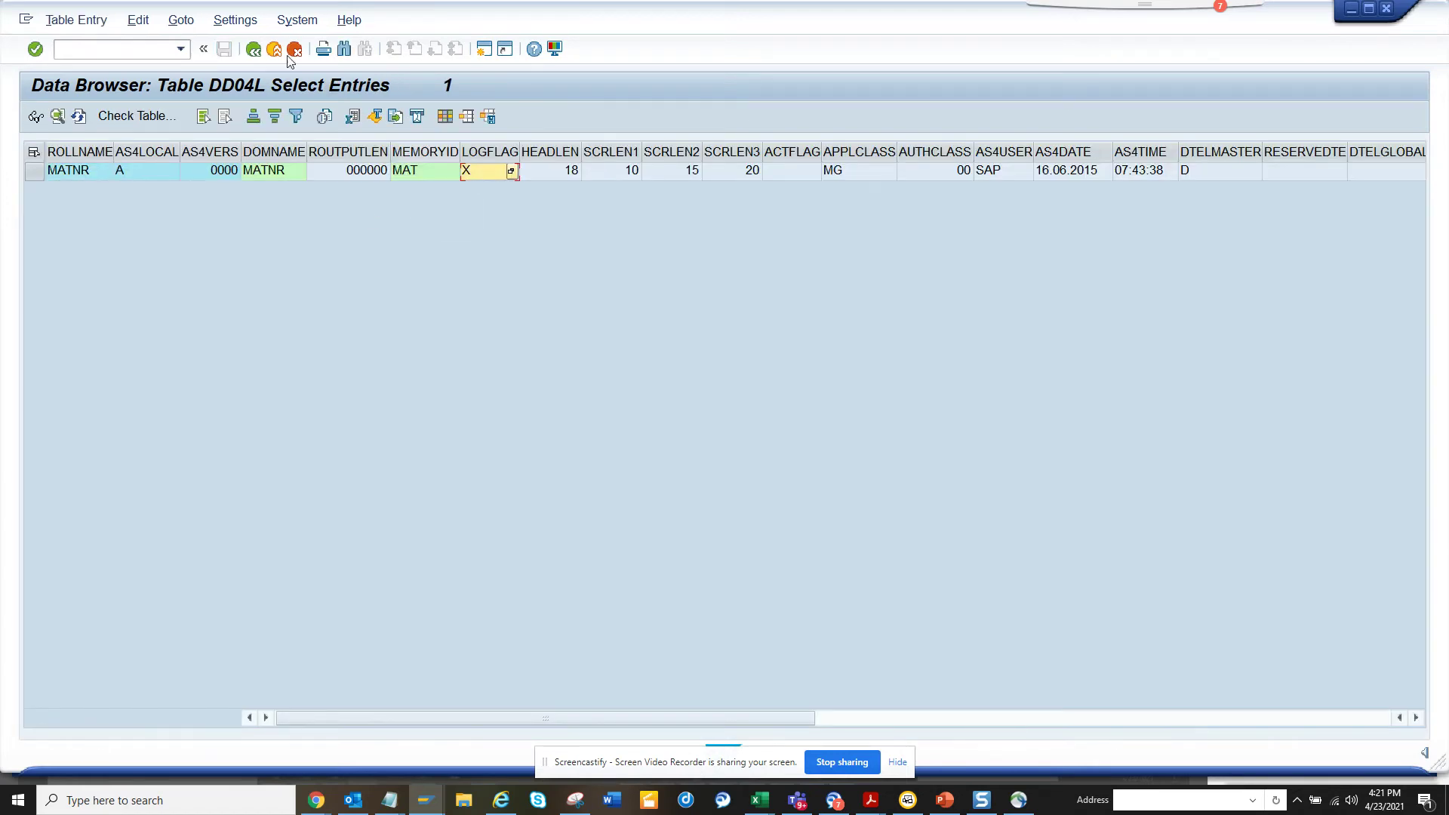
Set the Data Browser user parameter to Field Label, showing labels like Data element and Change document.
left_click(254, 51)
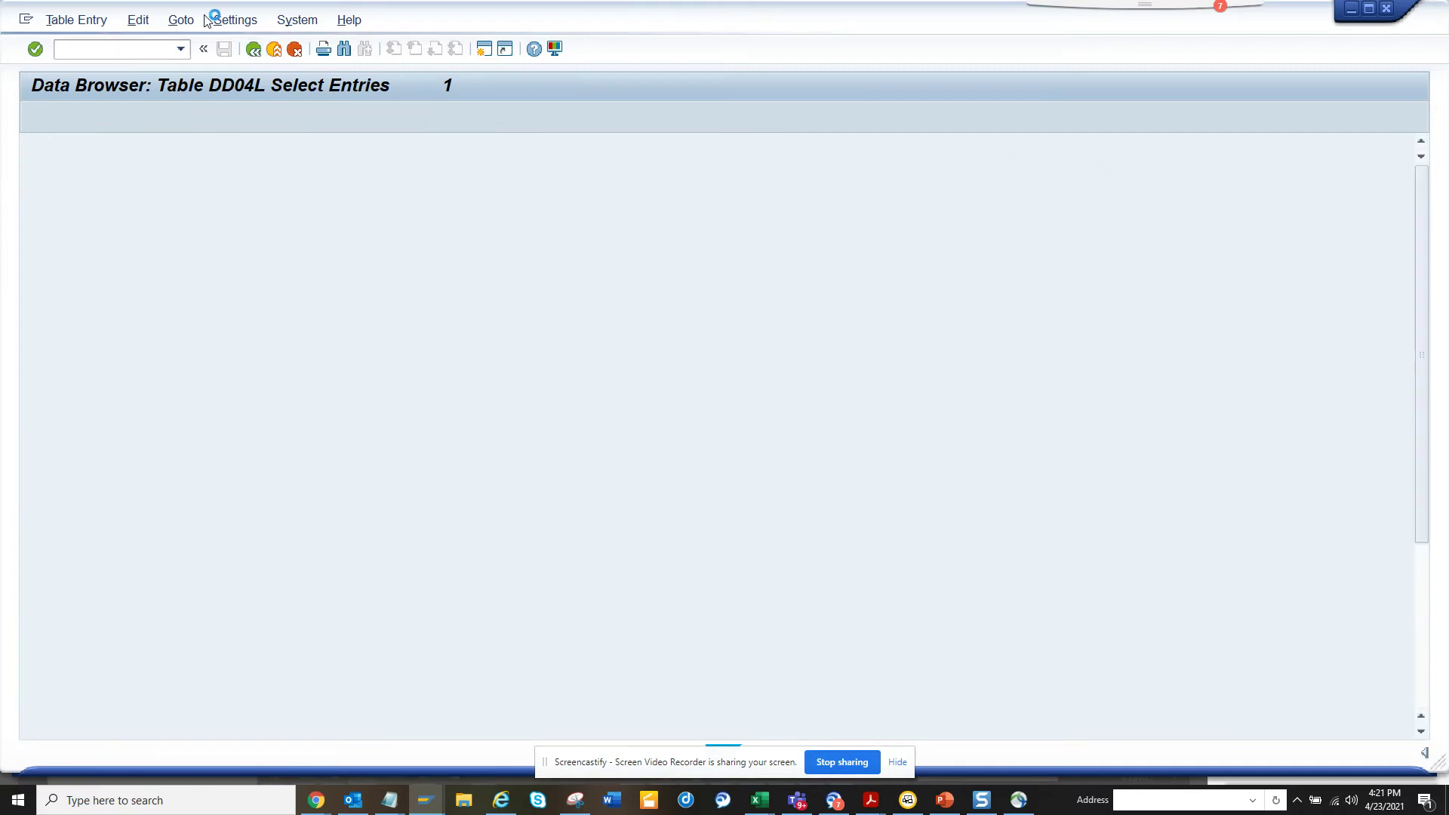
left_click(220, 19)
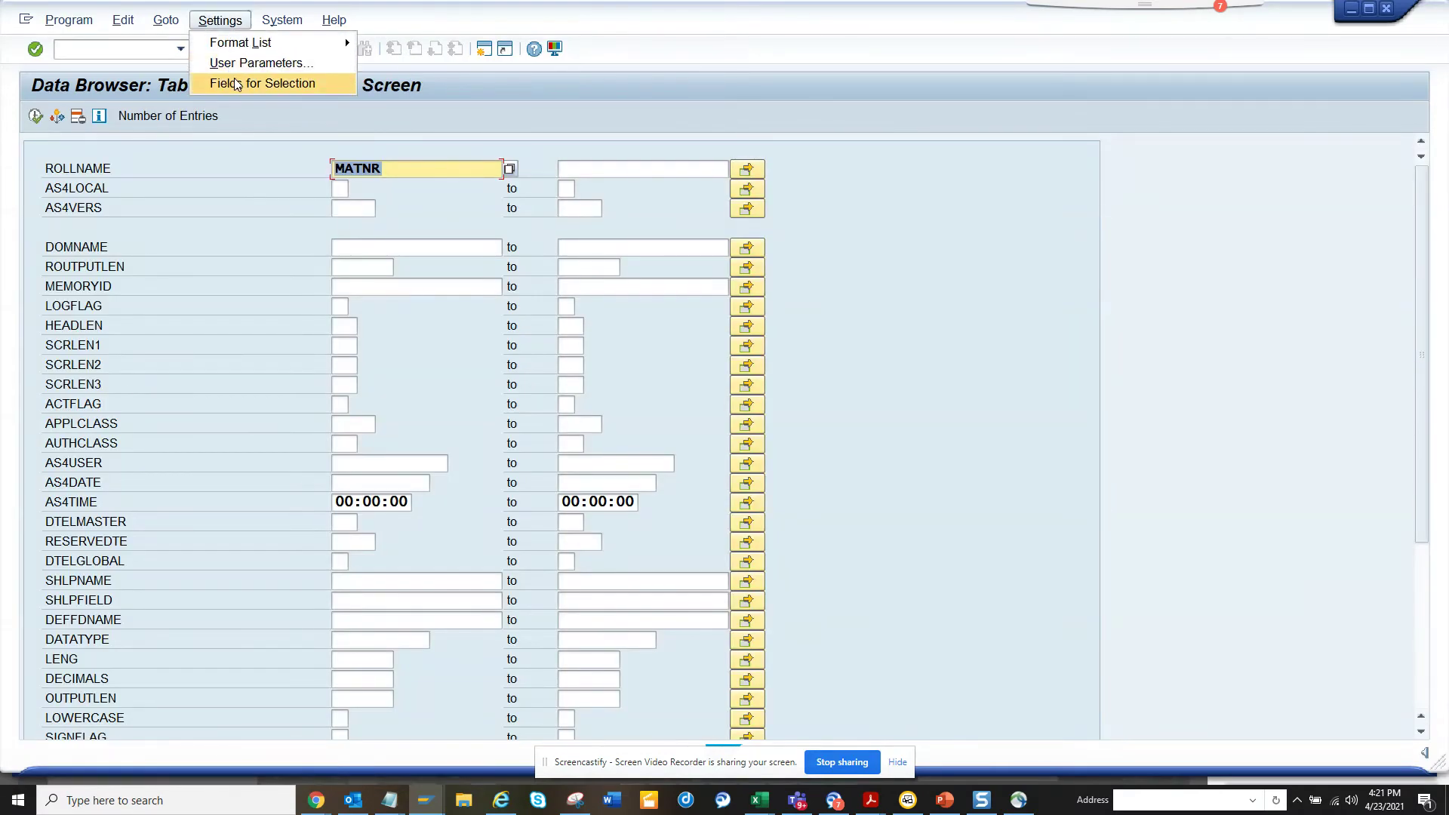
left_click(250, 64)
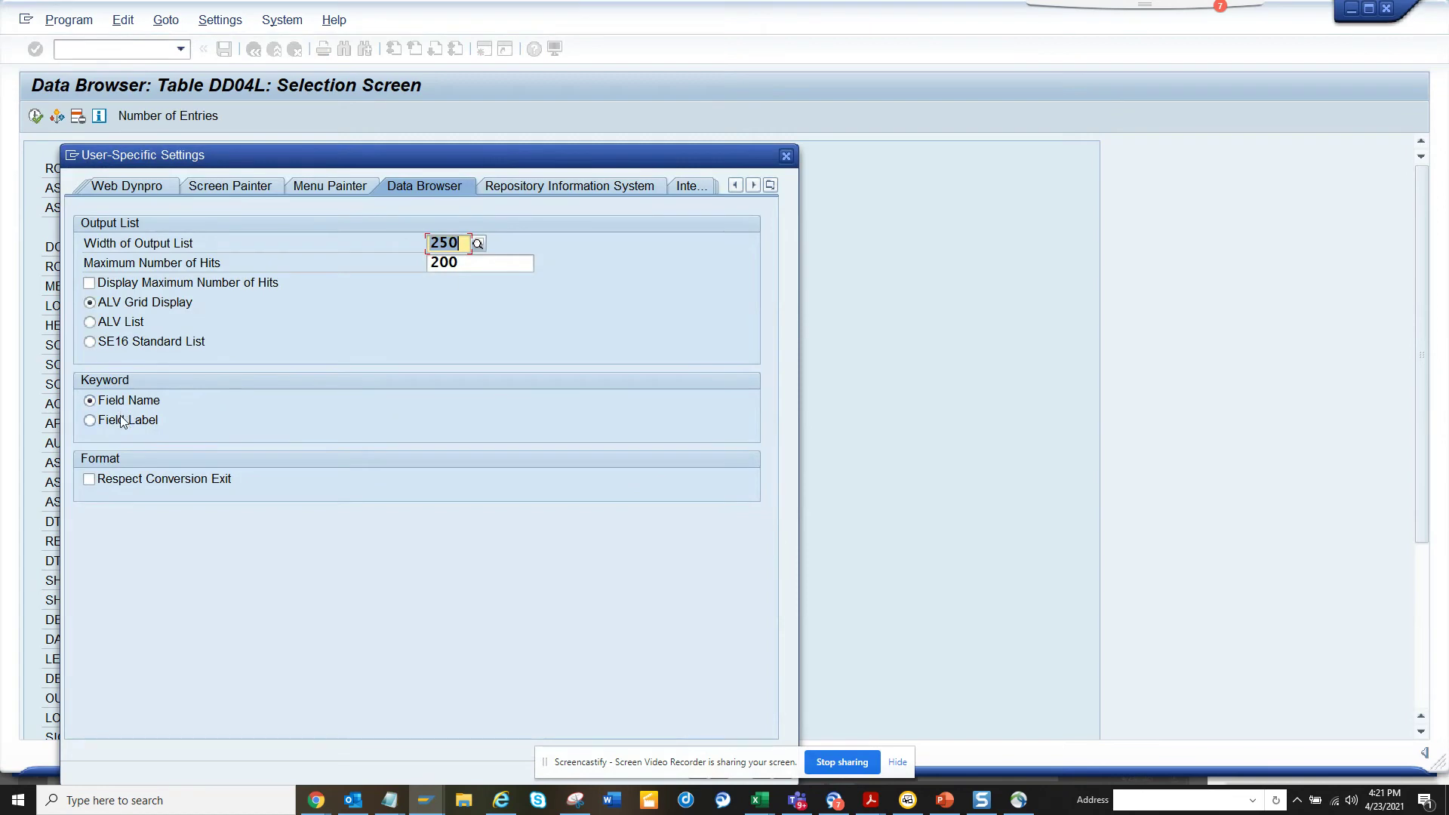
left_click(120, 421)
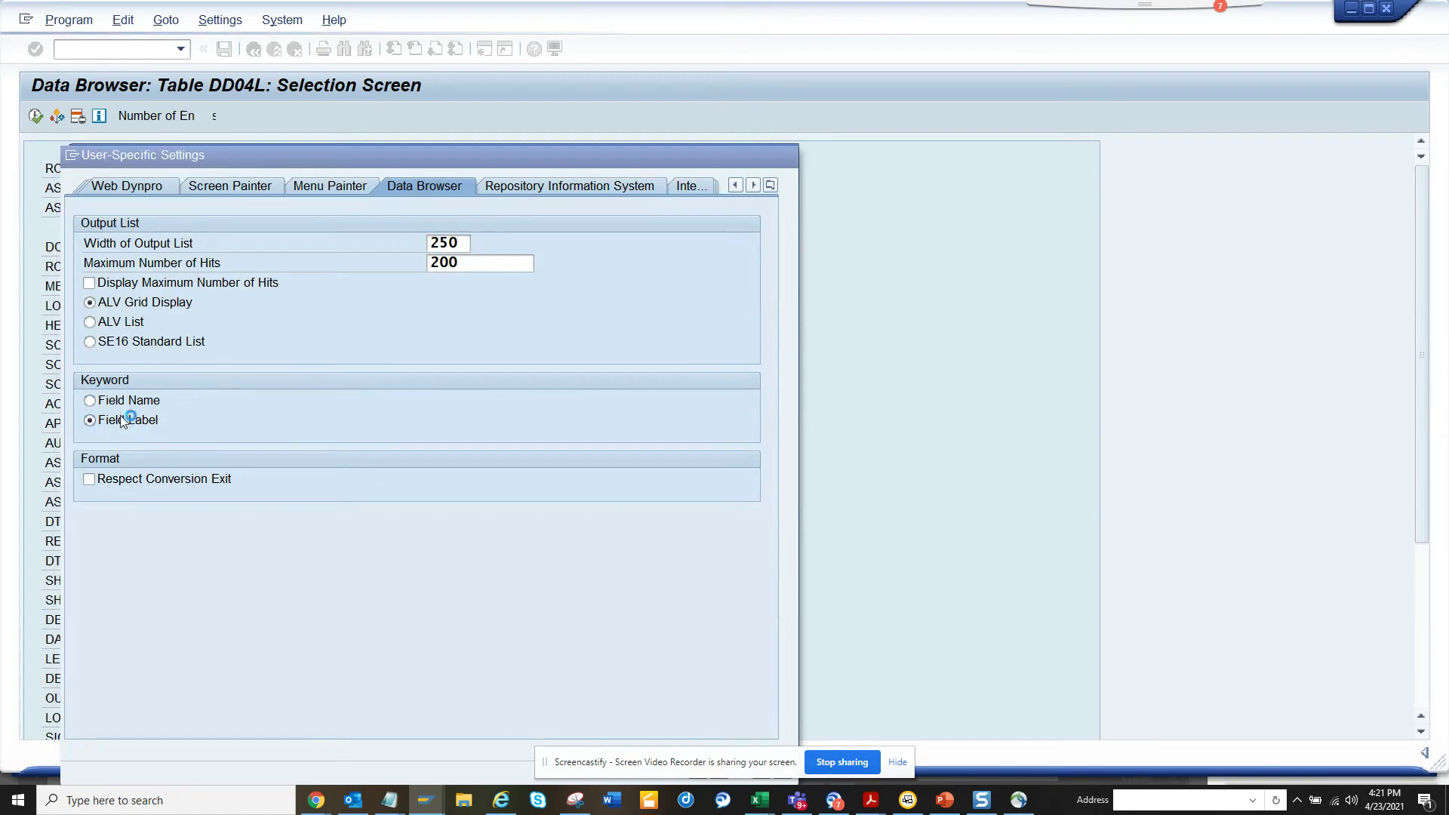
key("Return")
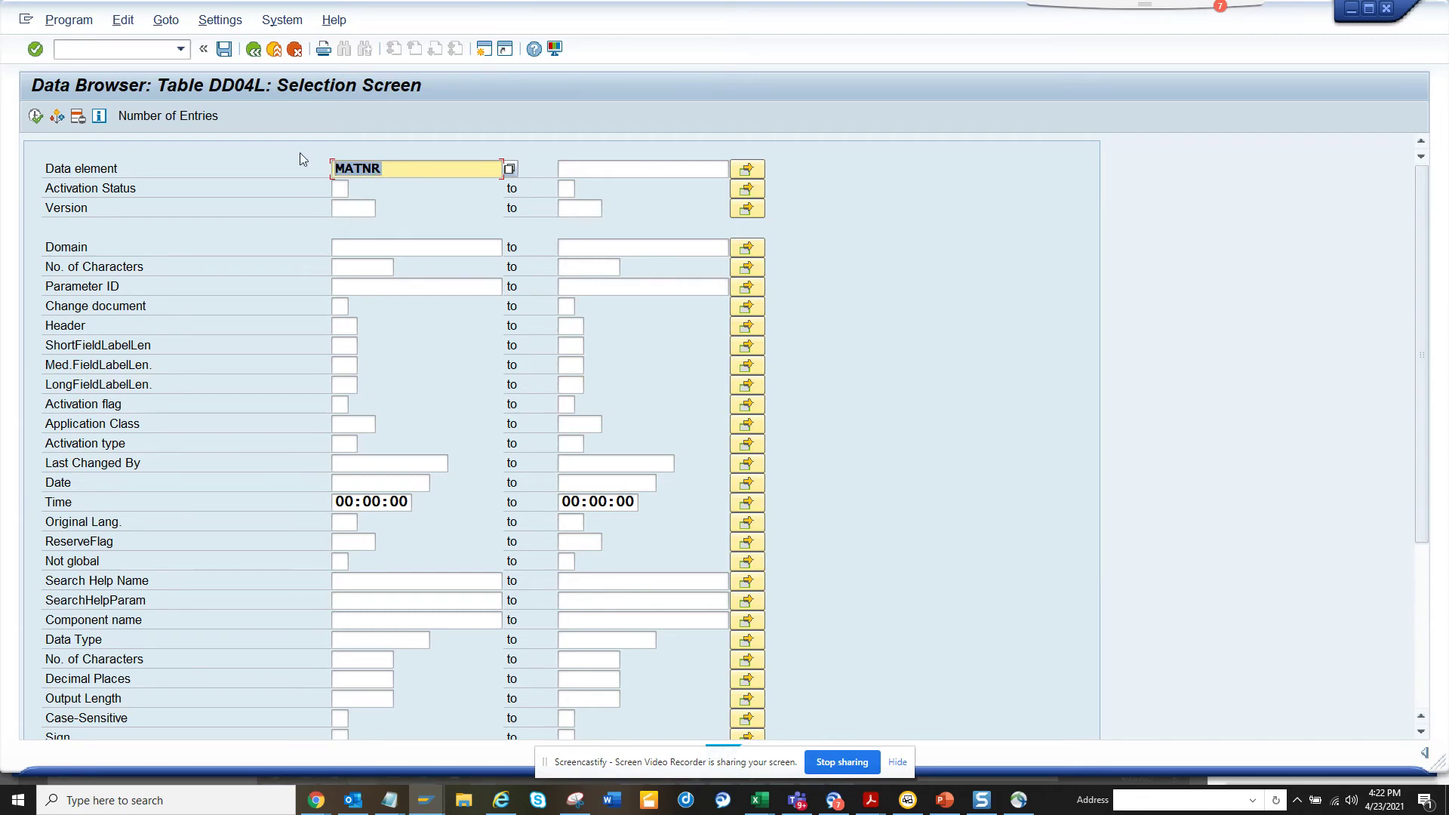
type("kz")
type("e")
type("*")
Query DD04L for data elements kze* with Change document option '=', listing 24 entries like KZEAB and KZEAR.
left_click(338, 312)
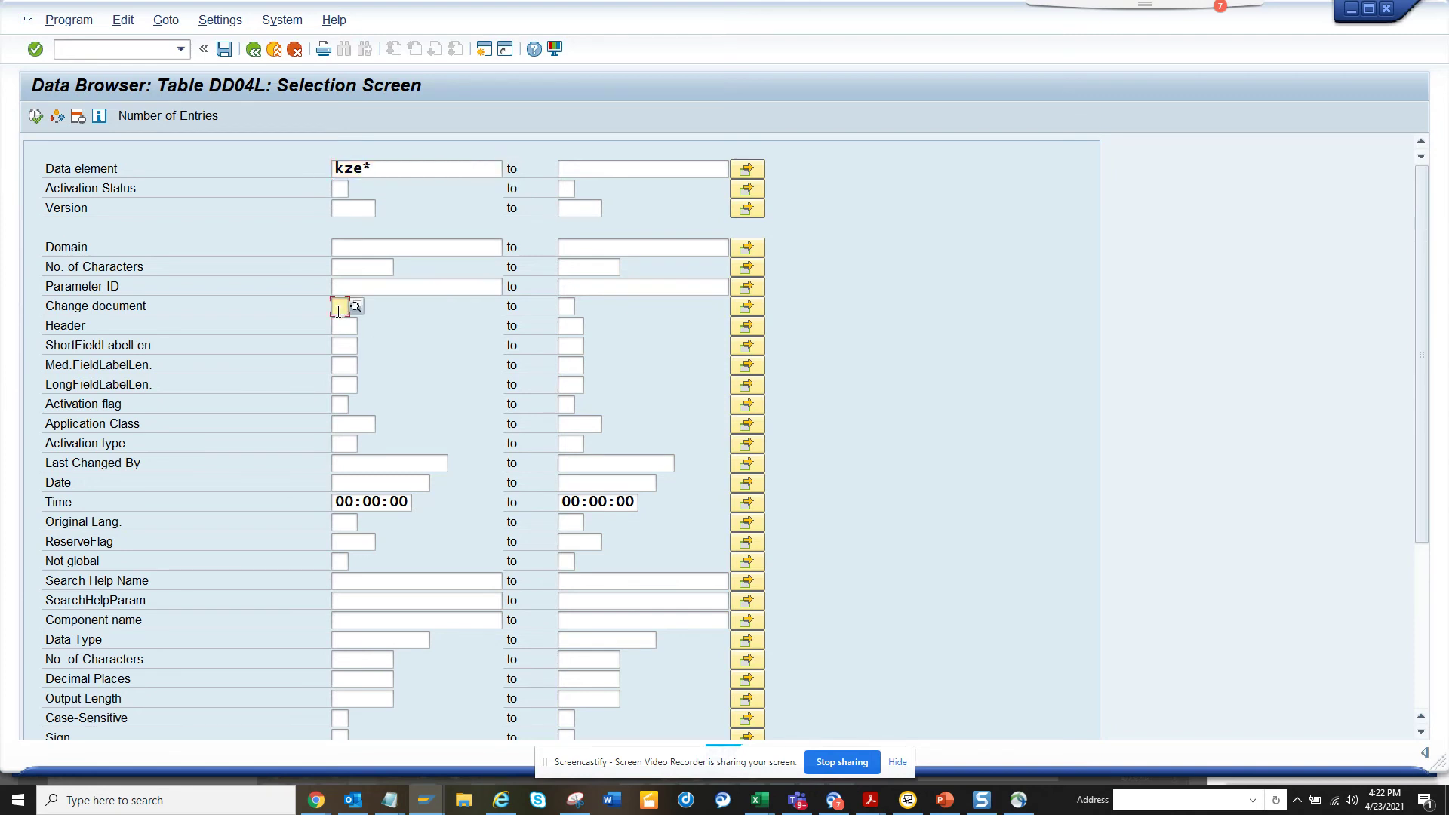
left_click(341, 308)
left_click(196, 242)
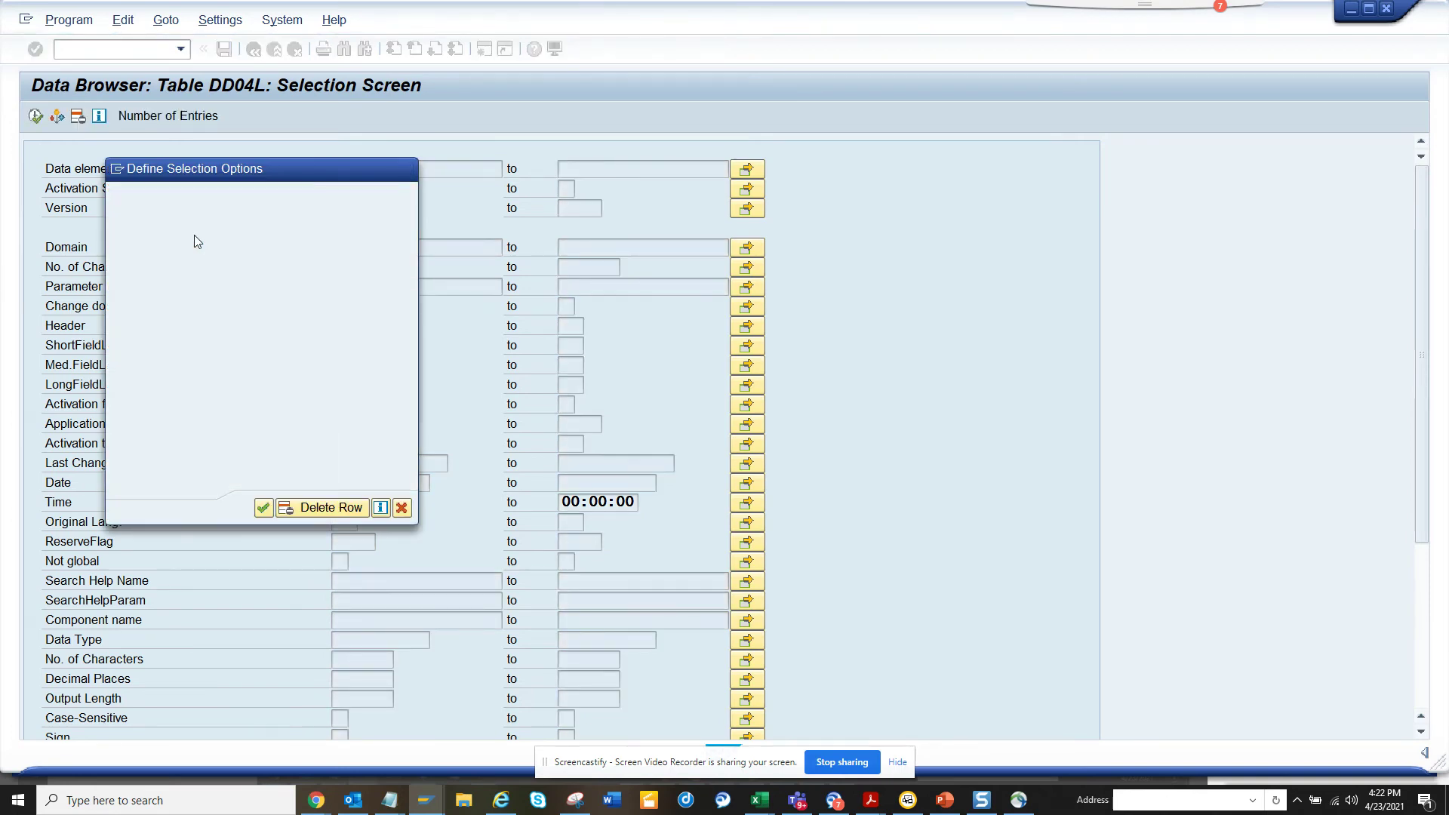
left_click(35, 115)
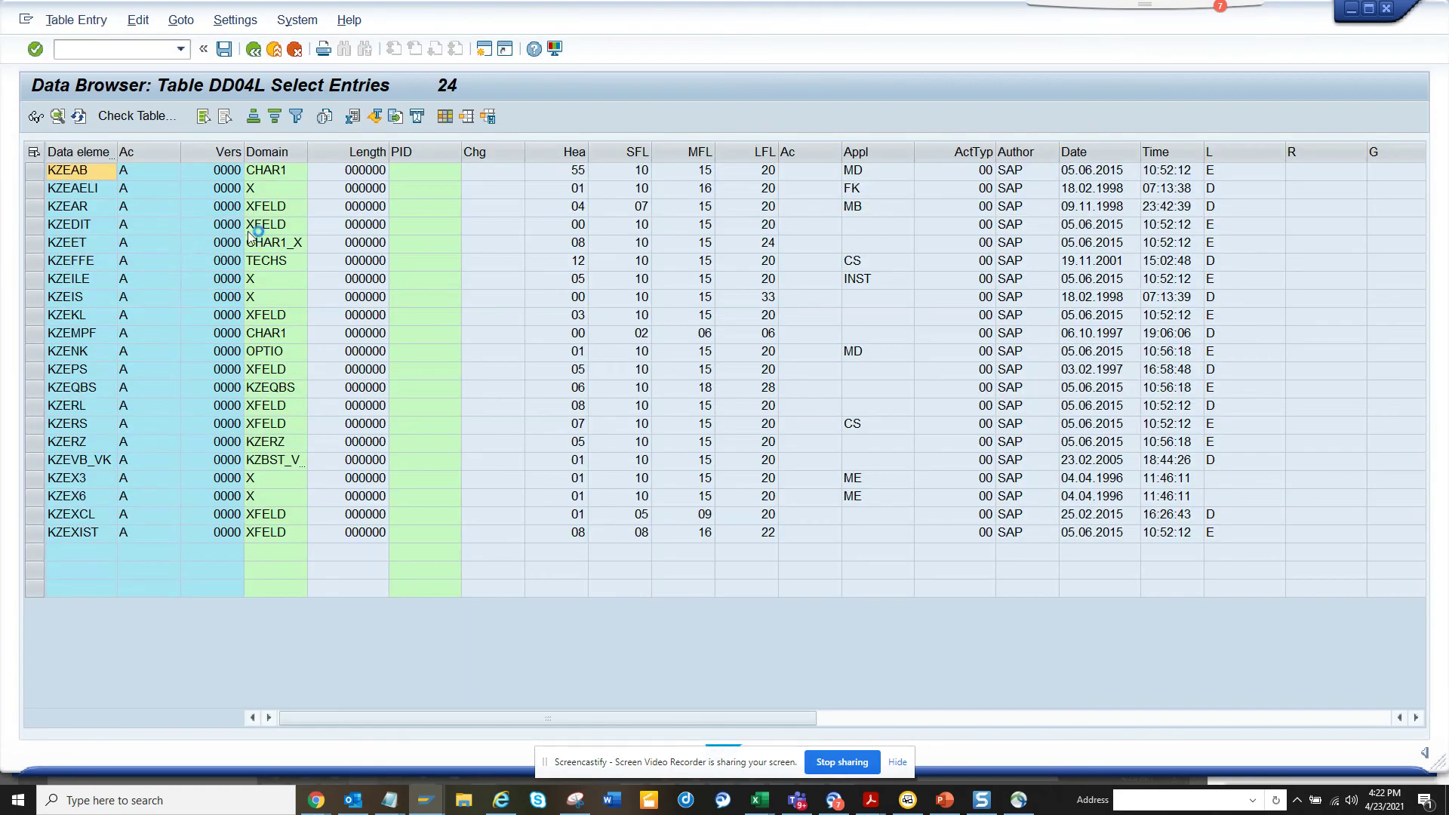